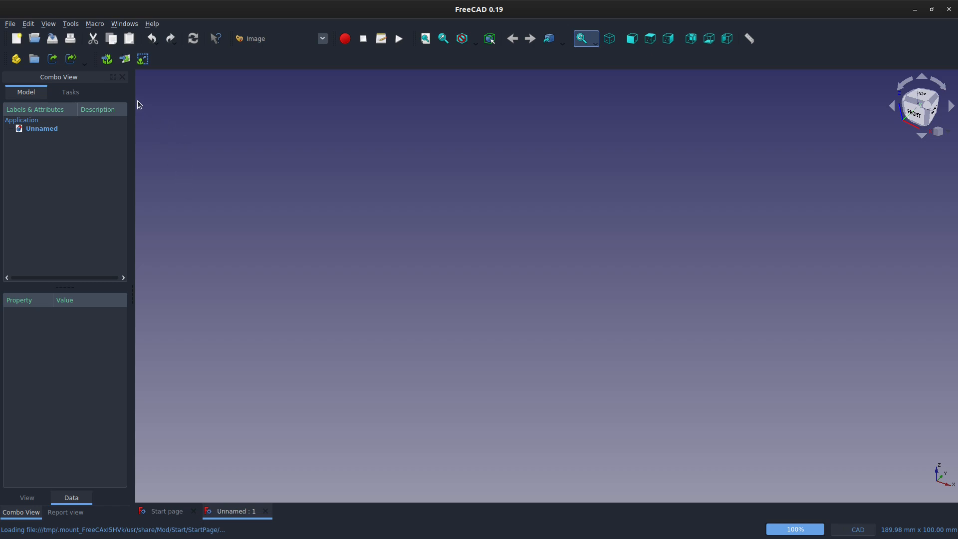
# - Import the guitar drawing image as an image plane oriented on the XZ-Plane
pyautogui.click(125, 59)
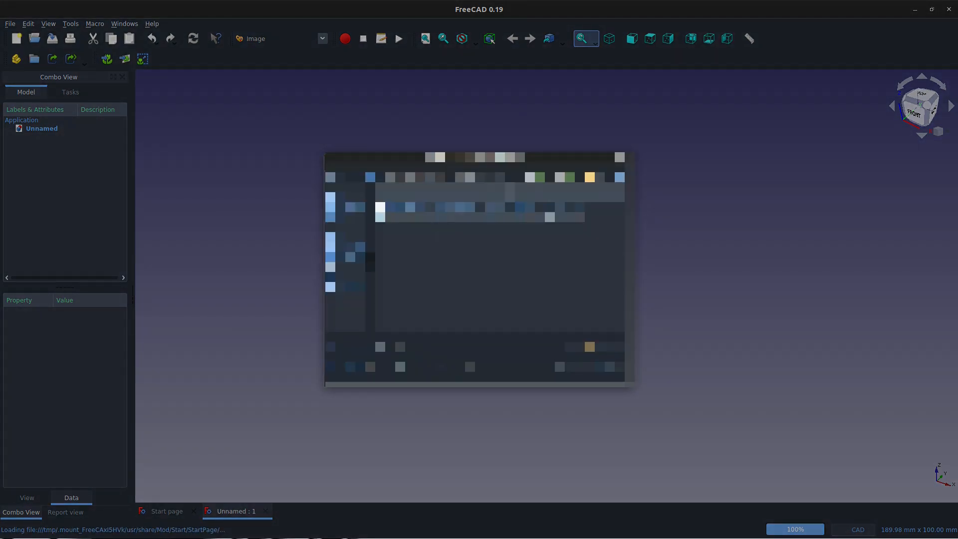
pyautogui.click(598, 348)
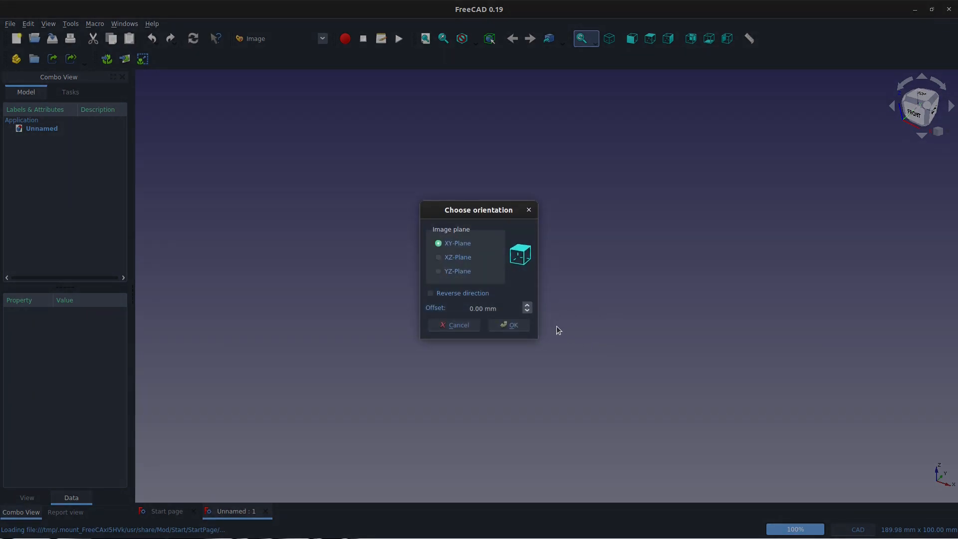
pyautogui.click(440, 257)
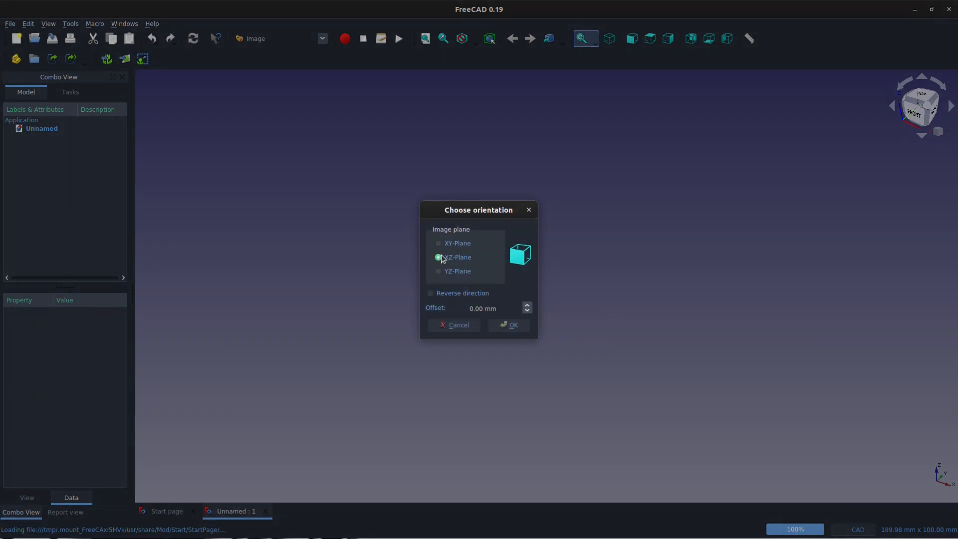
pyautogui.click(519, 326)
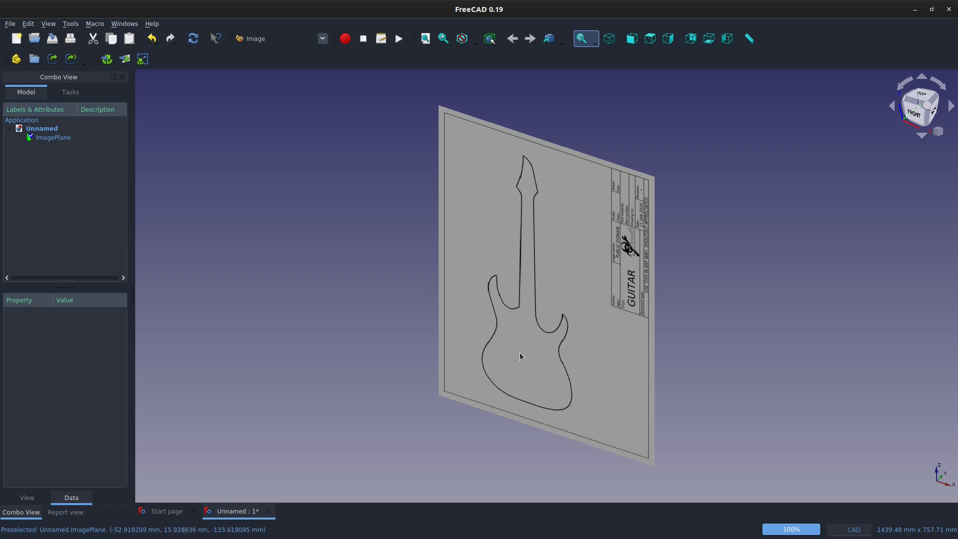
pyautogui.moveTo(516, 355); pyautogui.dragTo(617, 302, button='middle')
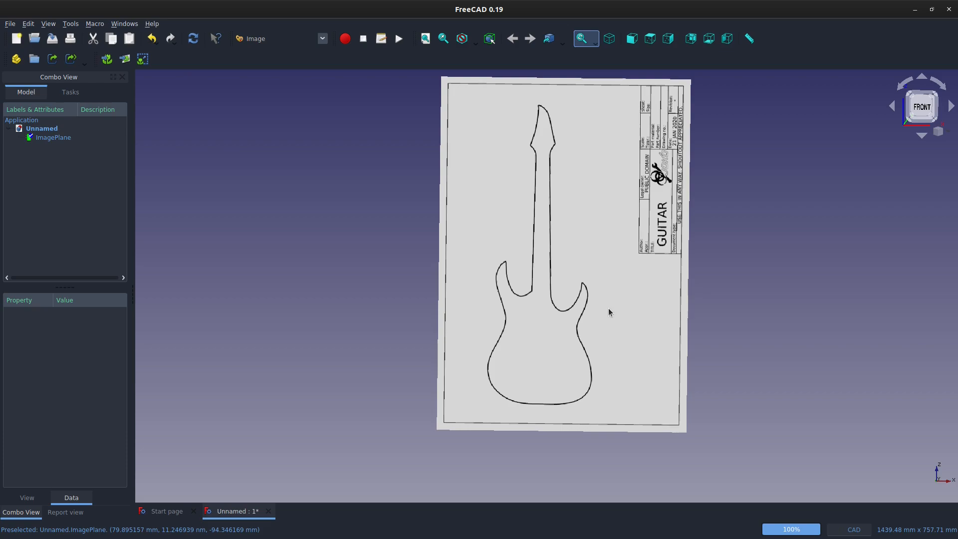
# - Select the image plane and expand its placement, axis and position properties for review
pyautogui.click(39, 138)
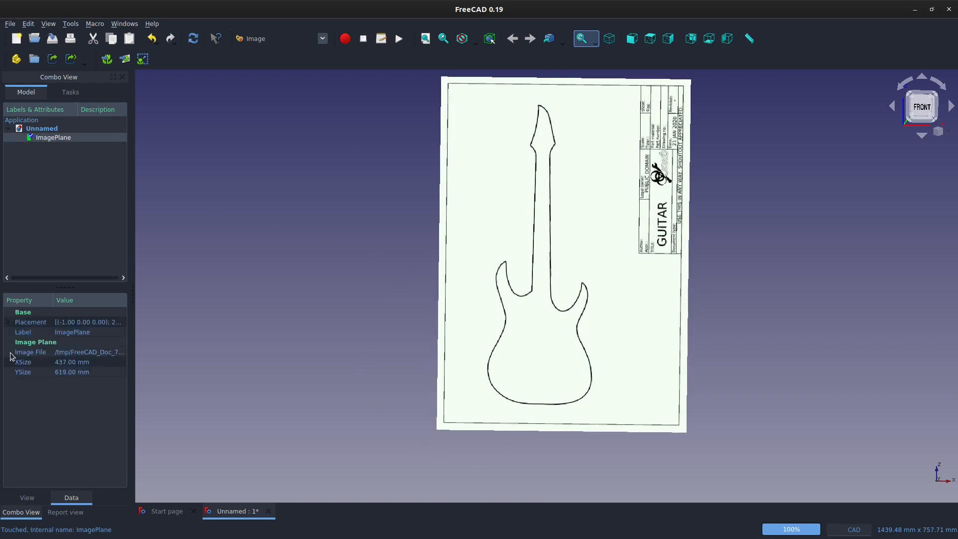
pyautogui.click(8, 323)
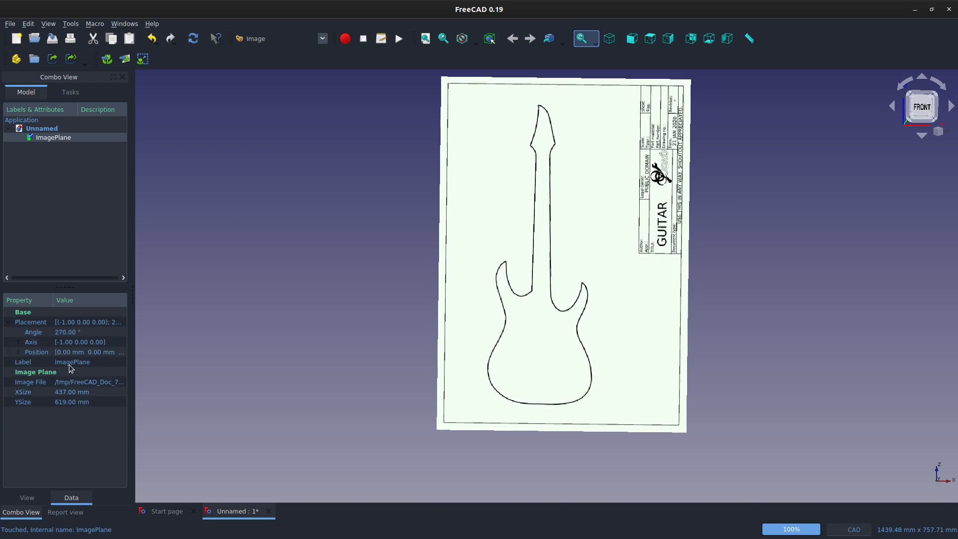
pyautogui.click(19, 342)
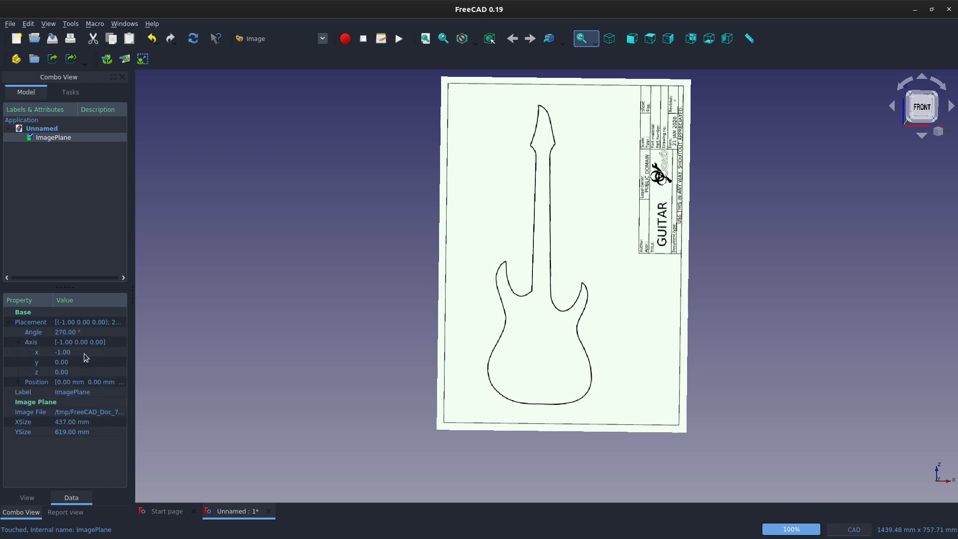
pyautogui.click(19, 383)
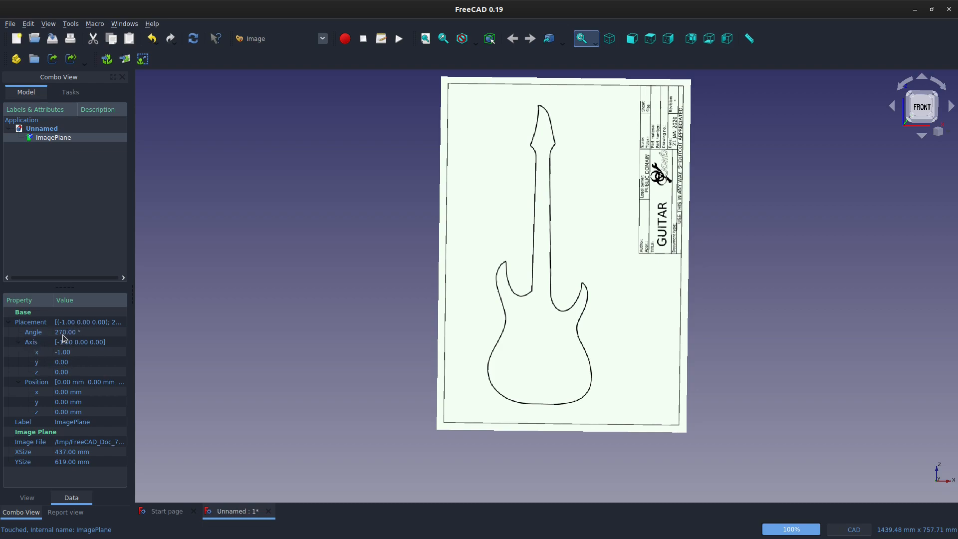
# - Examine the reverse side of the guitar image plane
pyautogui.moveTo(725, 304); pyautogui.dragTo(376, 280, button='middle')
pyautogui.click(603, 328)
pyautogui.scroll(-6, 593, 276)
pyautogui.scroll(4, 754, 285)
pyautogui.moveTo(677, 248)
pyautogui.mouseDown(button='middle')
pyautogui.moveTo(609, 262)
pyautogui.moveTo(524, 252)
pyautogui.mouseUp(button='middle')
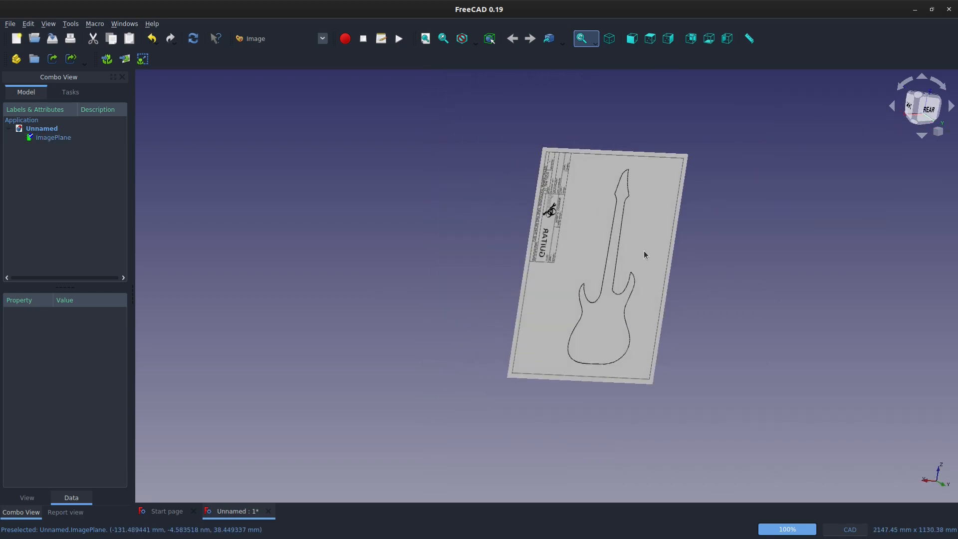
pyautogui.scroll(2, 643, 254)
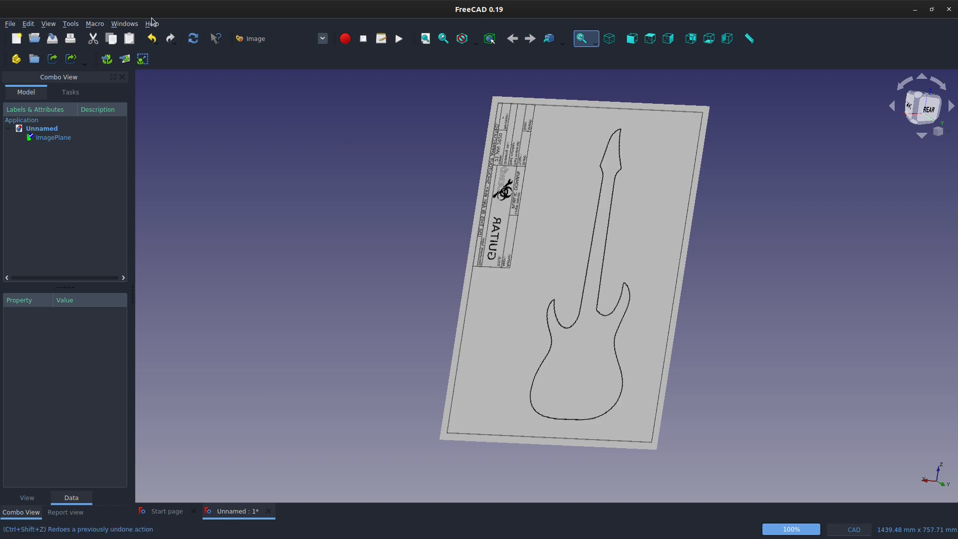
# - Disable the backlight color in the 3D view display preferences and compare the back and front of the image plane
pyautogui.click(28, 23)
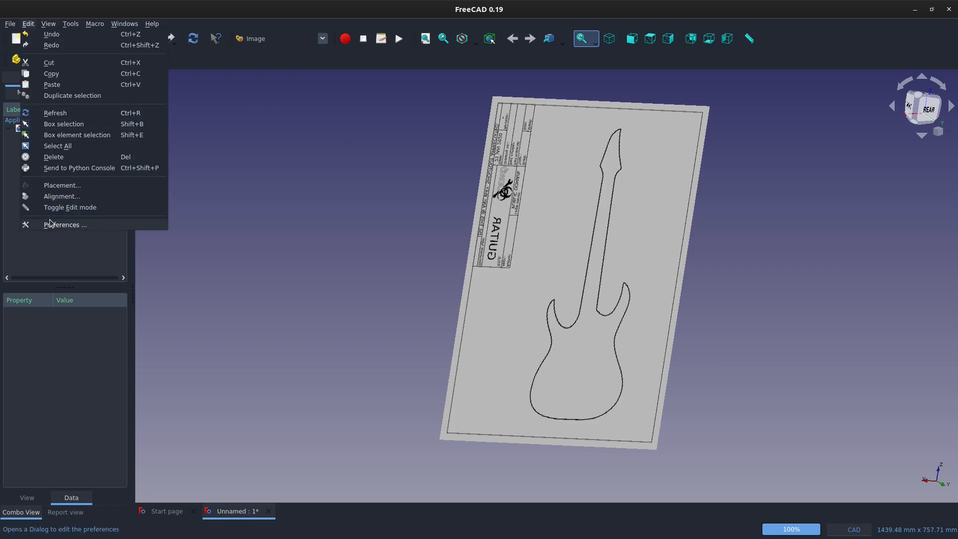
pyautogui.click(50, 224)
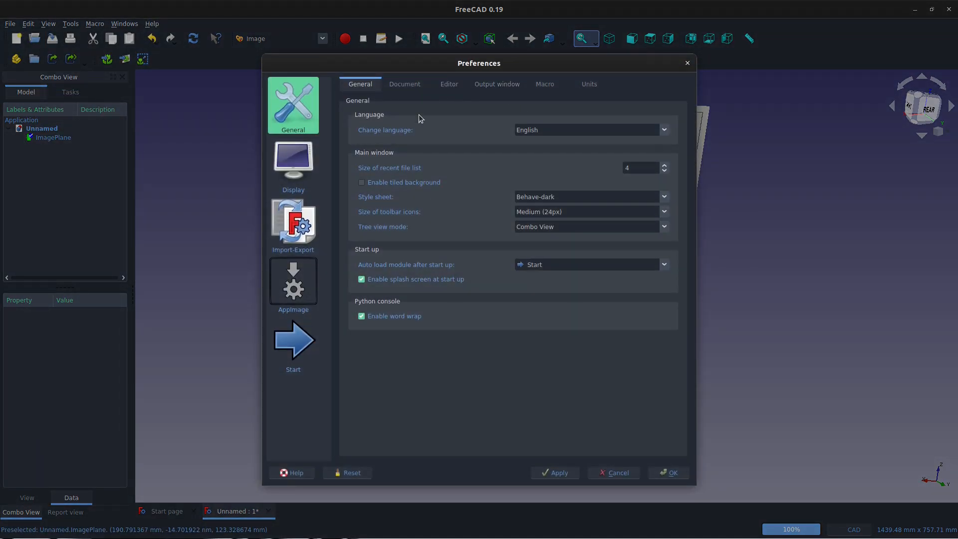
pyautogui.click(305, 178)
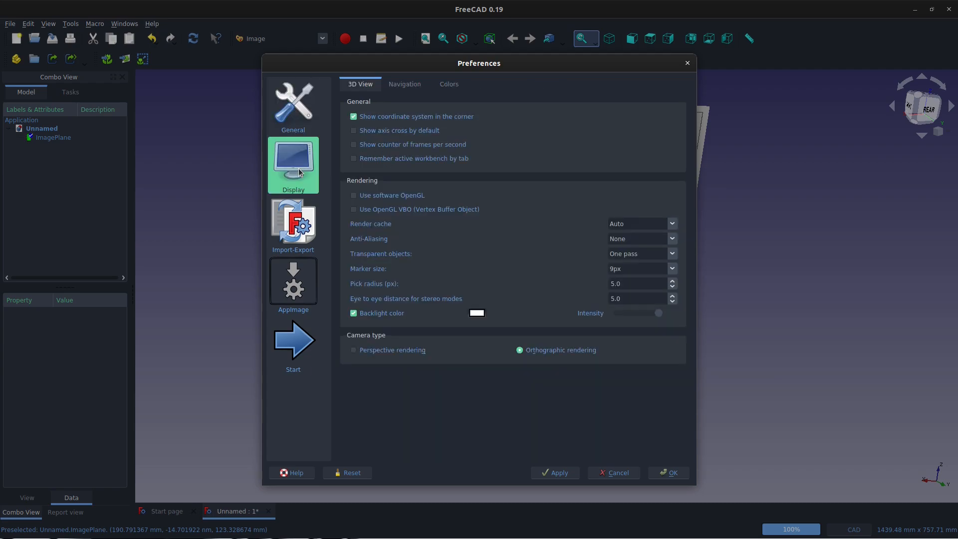
pyautogui.click(360, 314)
pyautogui.click(556, 472)
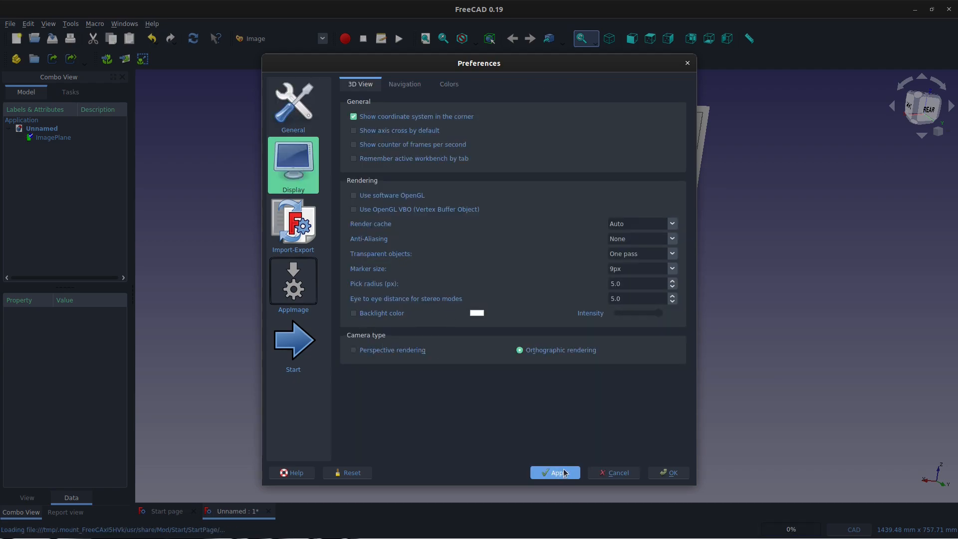
pyautogui.click(671, 473)
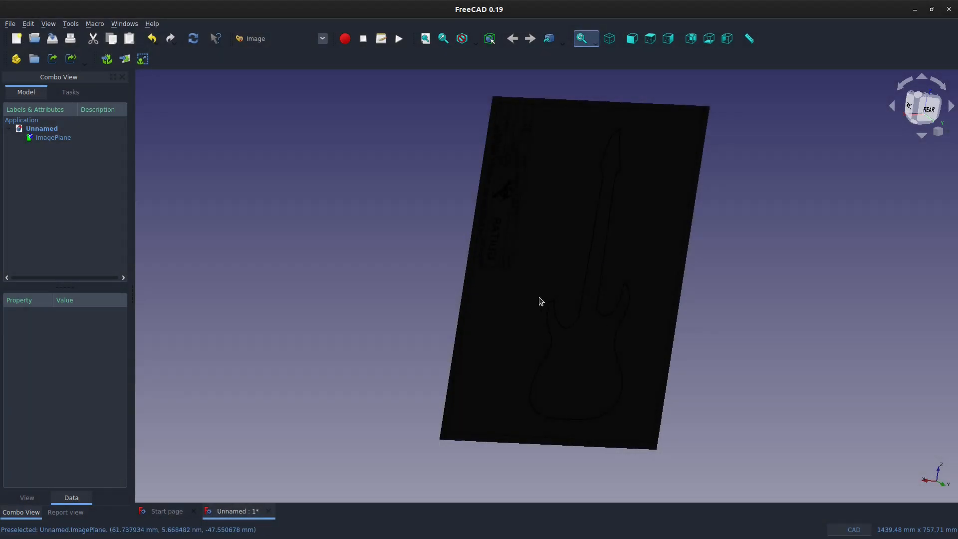
pyautogui.moveTo(570, 304); pyautogui.dragTo(888, 317, button='middle')
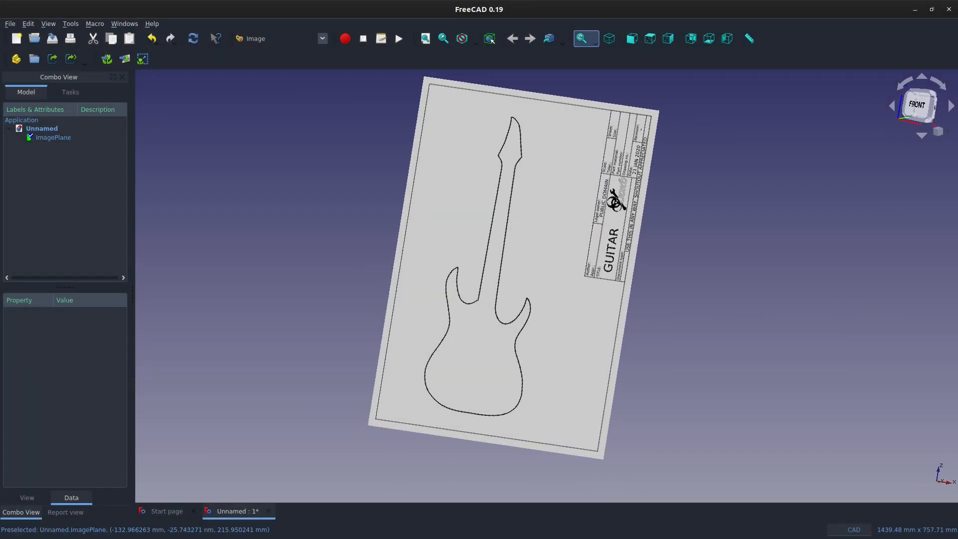
# - Re-enable the backlight color in the 3D view display preferences
pyautogui.click(28, 24)
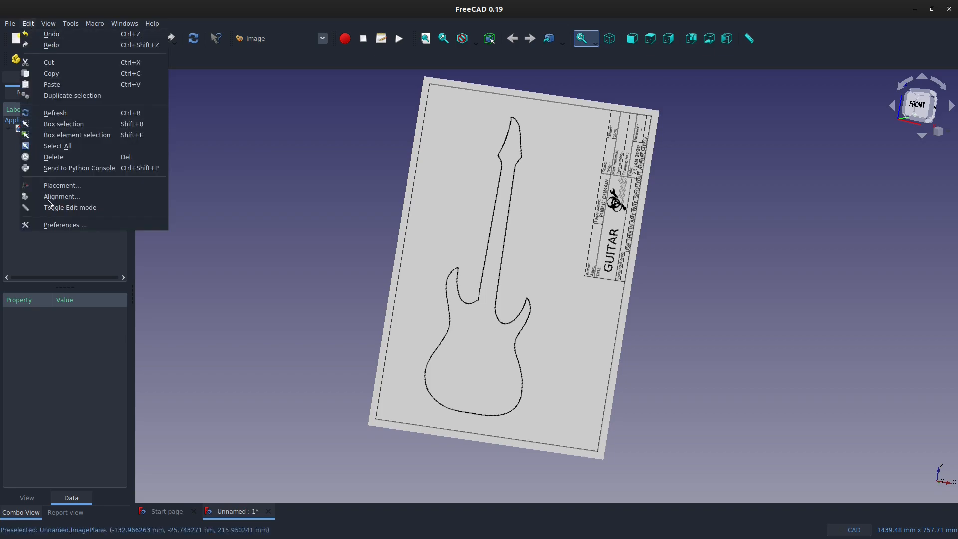
pyautogui.click(65, 224)
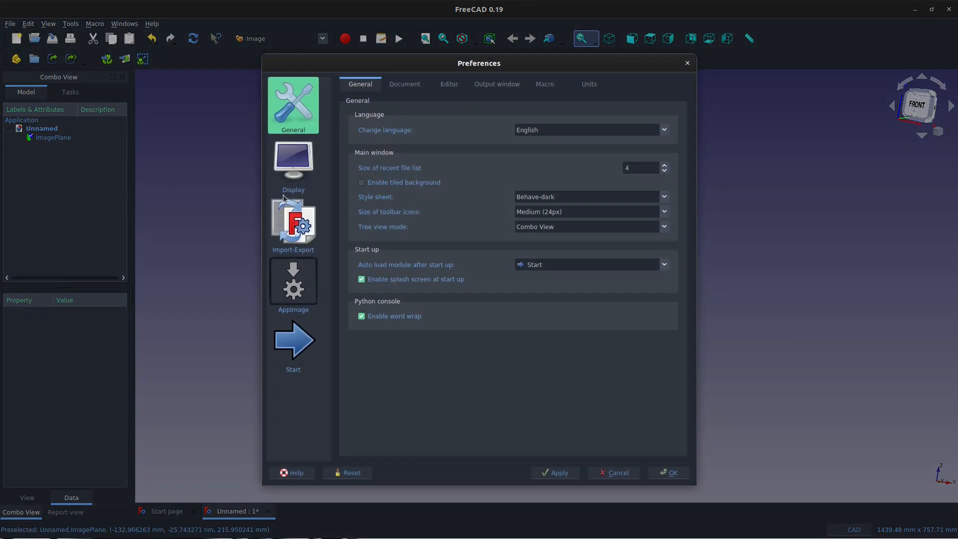
pyautogui.click(287, 200)
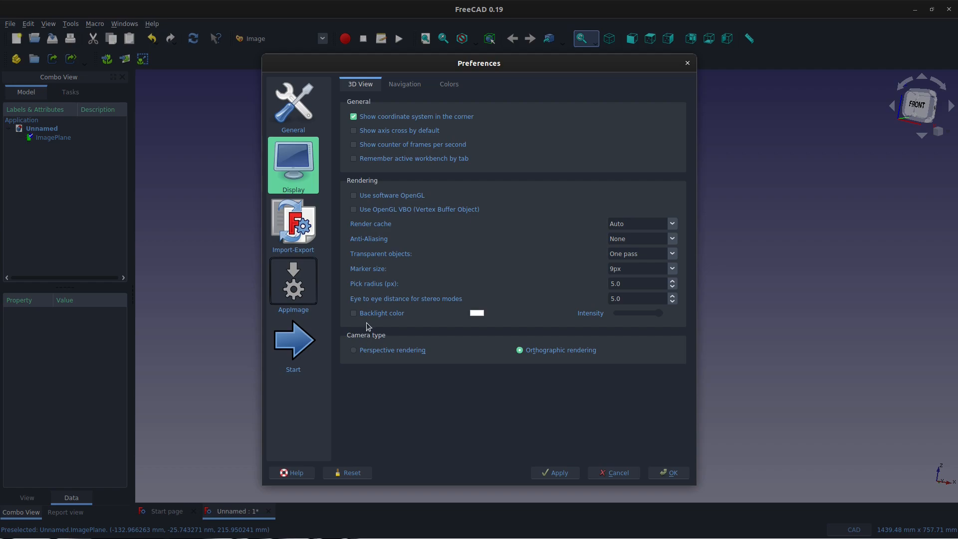
pyautogui.click(354, 313)
pyautogui.click(669, 473)
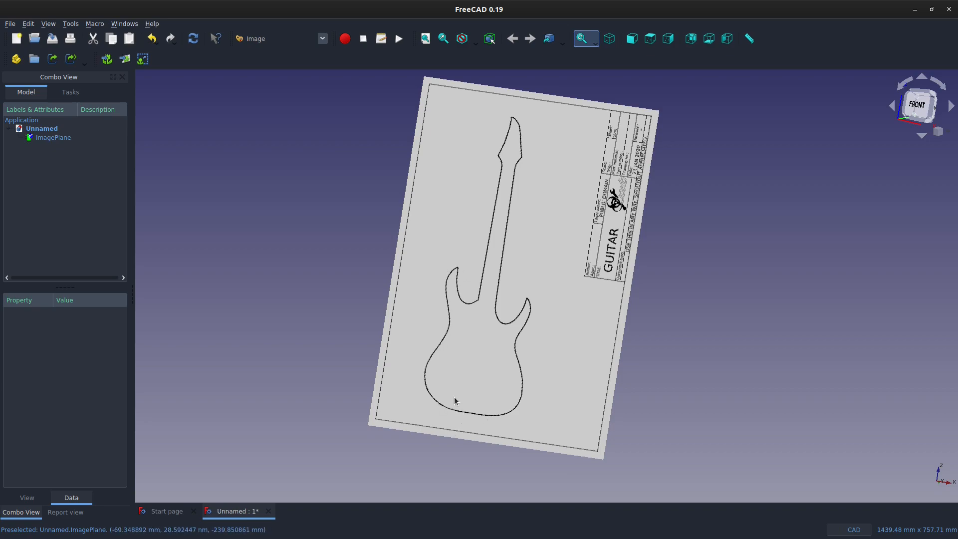
# - In front view, start scaling the image plane with a 350 mm distance and pick the left horn's tip as the first point
pyautogui.press('1')
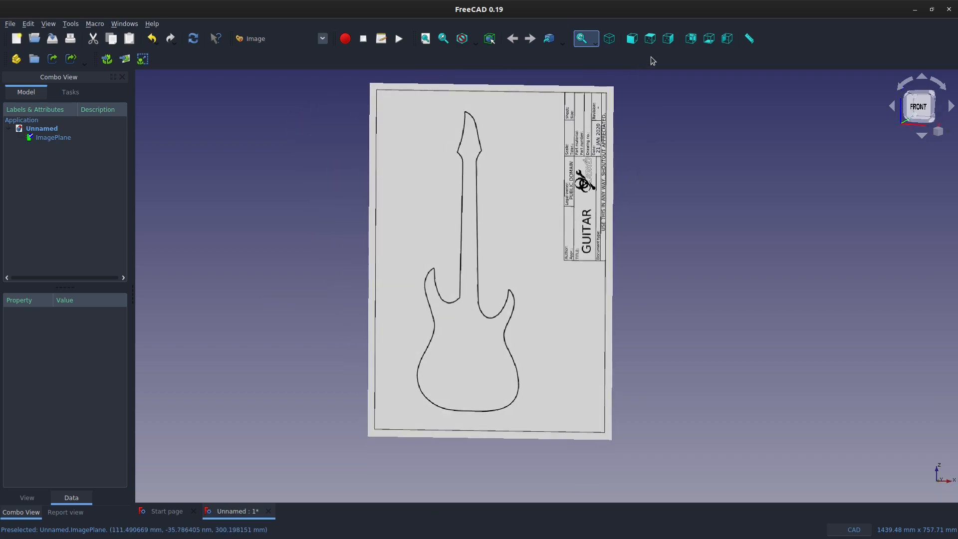
pyautogui.click(631, 38)
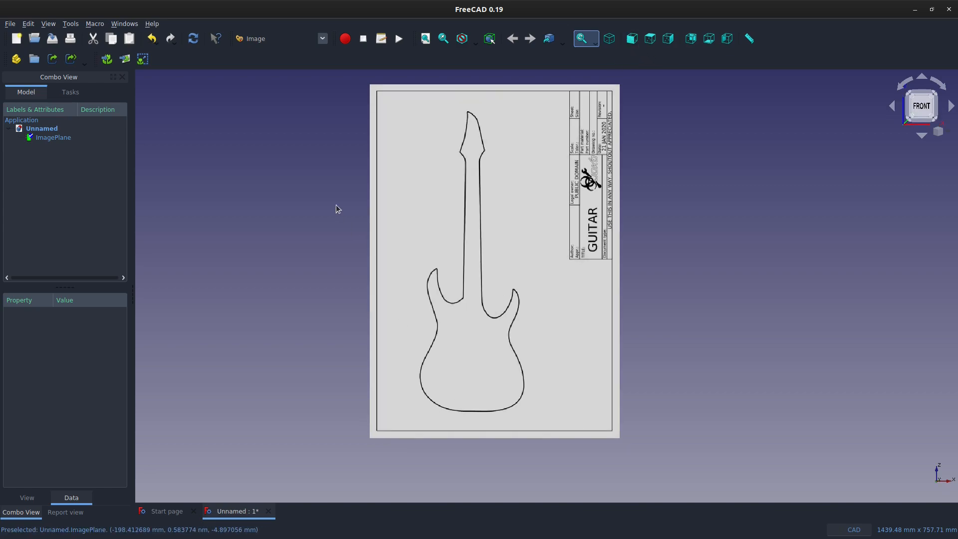
pyautogui.click(143, 59)
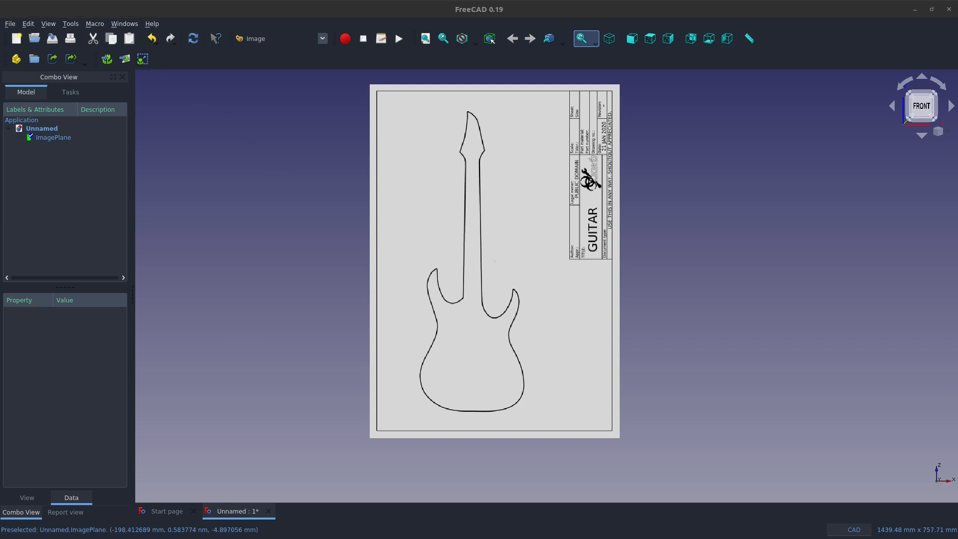
pyautogui.moveTo(0, 253); pyautogui.dragTo(262, 218)
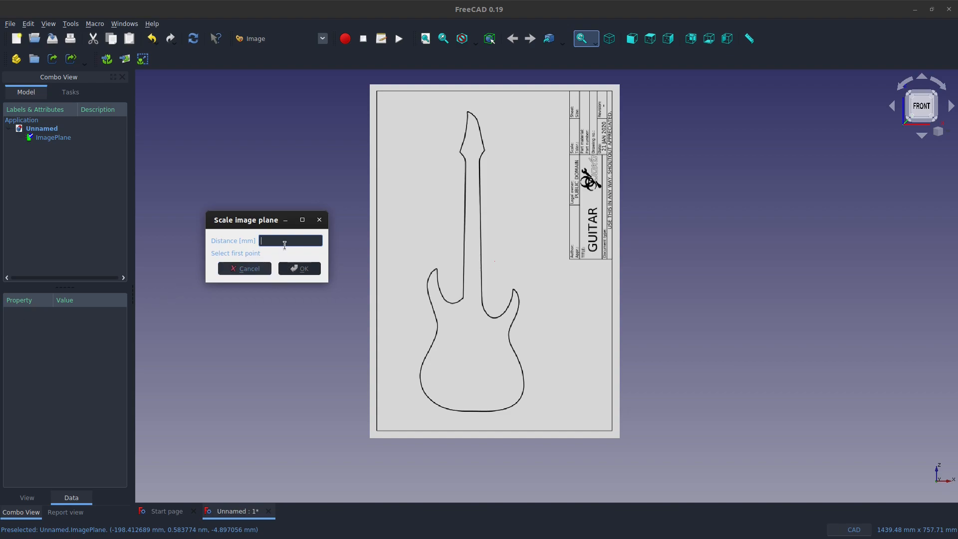
pyautogui.scroll(-3, 369, 274)
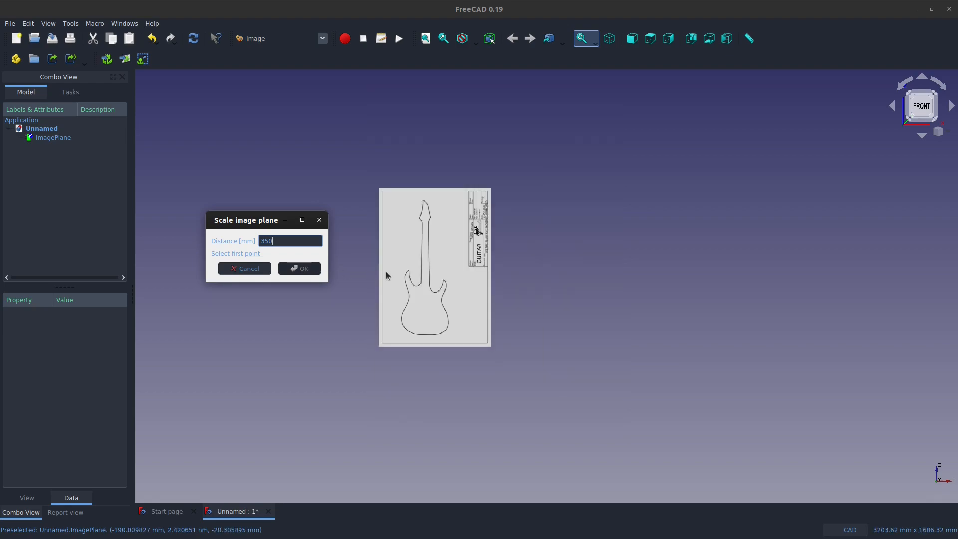
pyautogui.scroll(10, 517, 294)
pyautogui.click(683, 218)
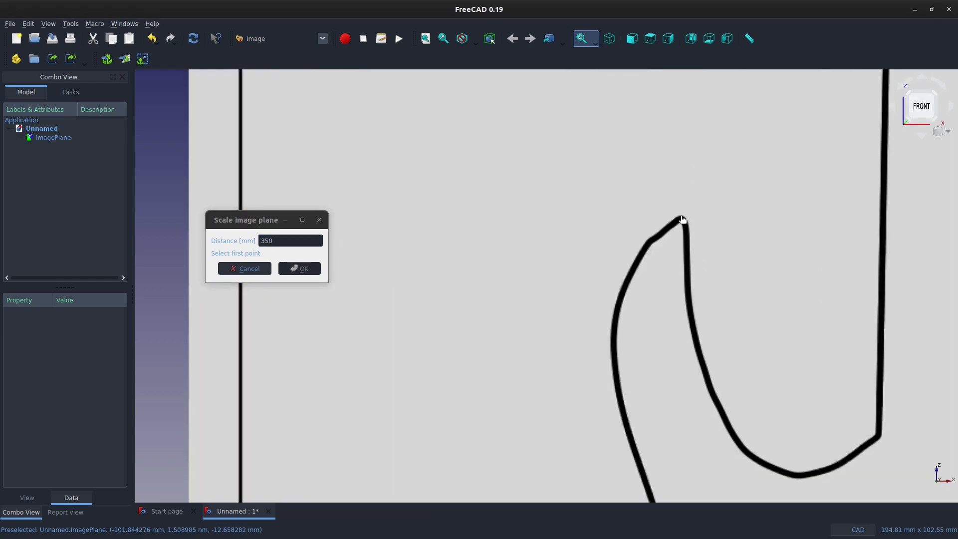
# - Pick the second point vertically below the horn tip, level with the guitar body's lower edge, and apply the scaling to the image plane
pyautogui.scroll(-8, 681, 221)
pyautogui.scroll(10, 681, 253)
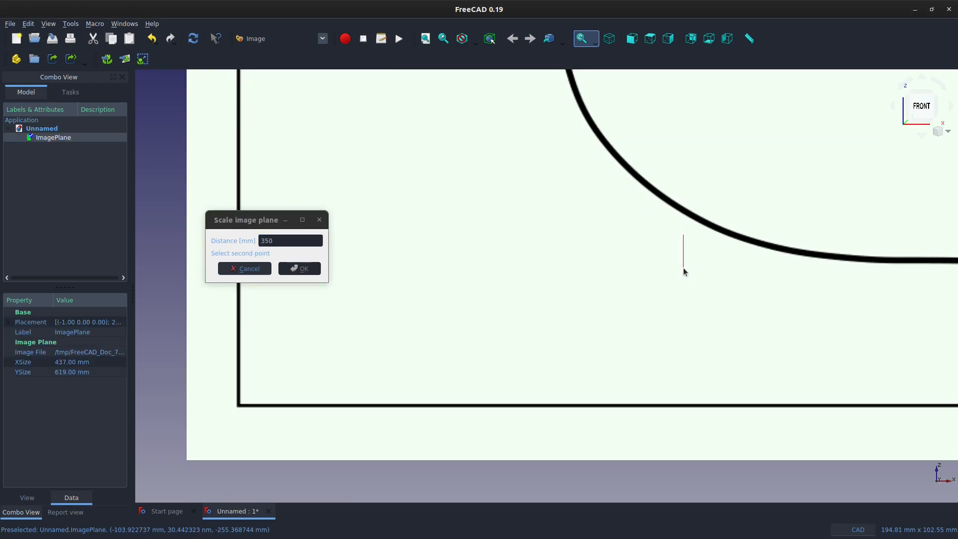
pyautogui.click(684, 259)
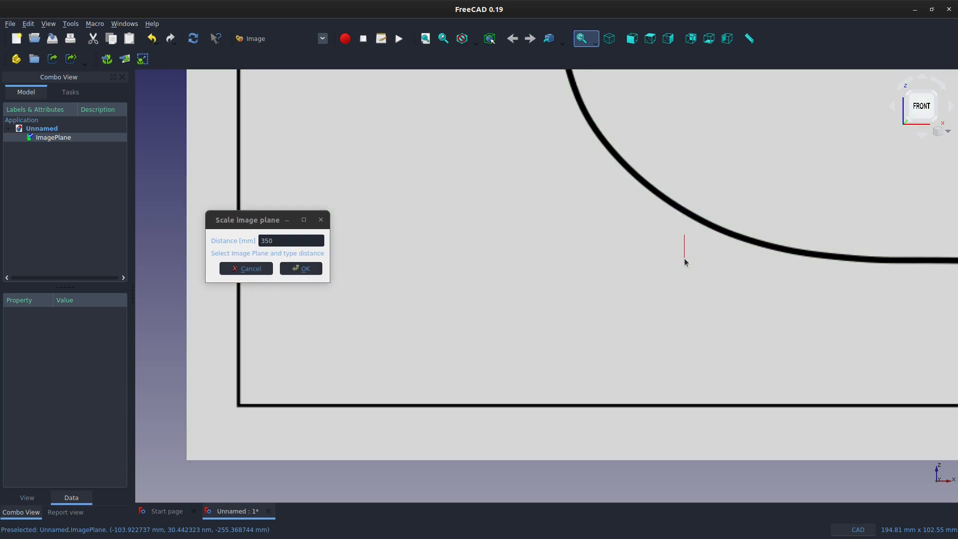
pyautogui.scroll(-5, 606, 289)
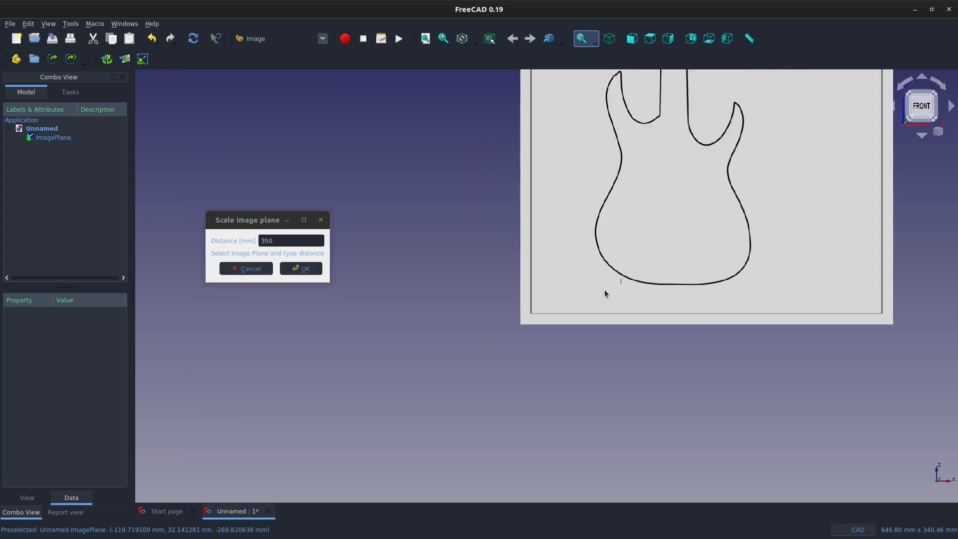
pyautogui.click(302, 268)
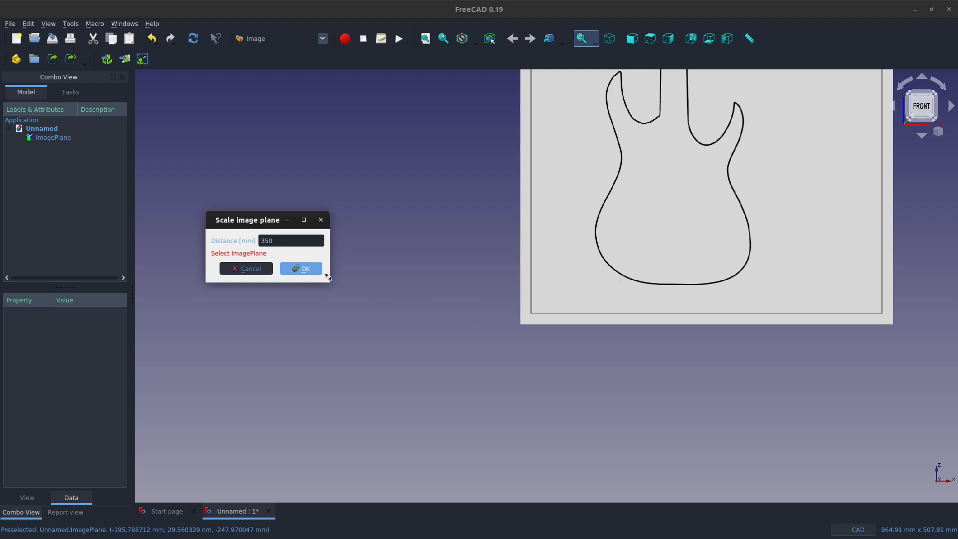
pyautogui.click(786, 253)
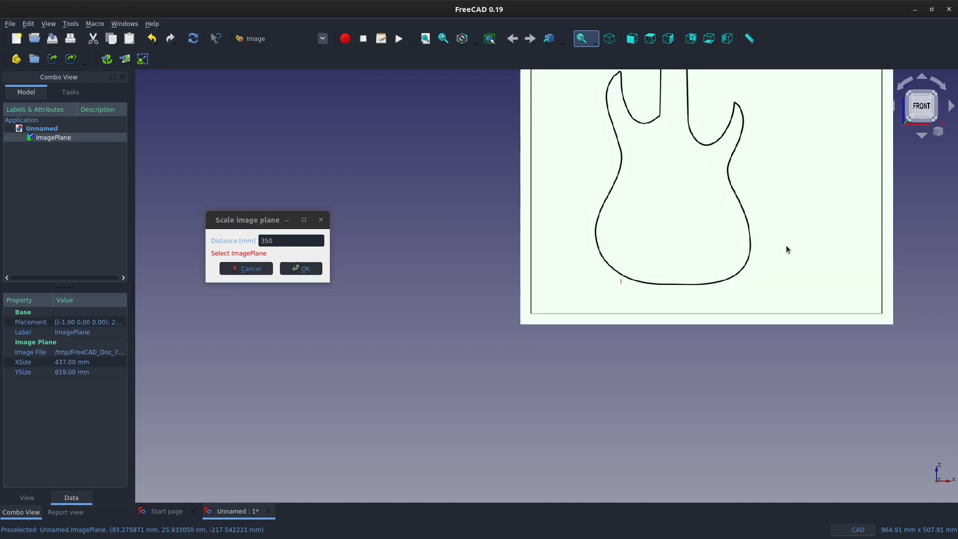
pyautogui.click(298, 269)
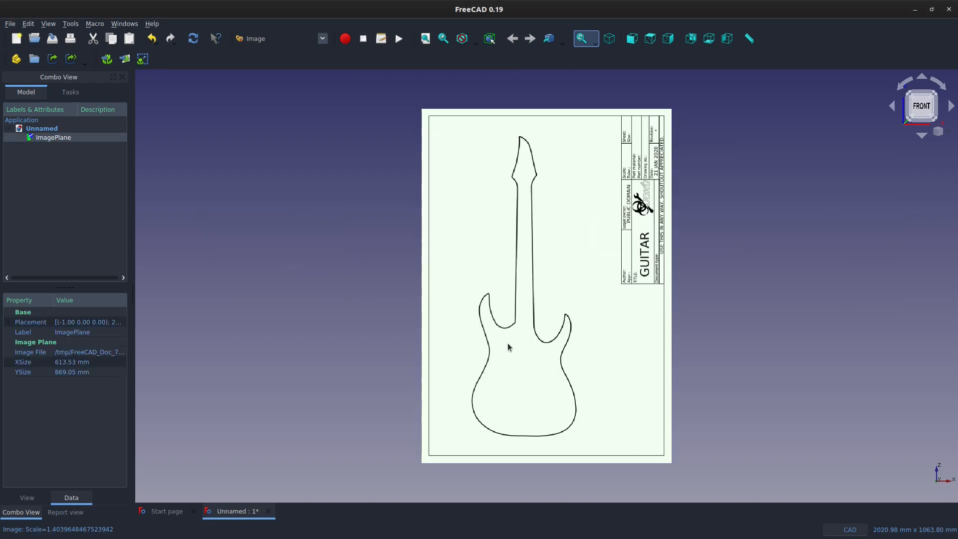
# - Inspect the scaled guitar image plane from several distances and angles
pyautogui.scroll(-5, 509, 343)
pyautogui.scroll(4, 540, 344)
pyautogui.moveTo(655, 263); pyautogui.dragTo(598, 241, button='middle')
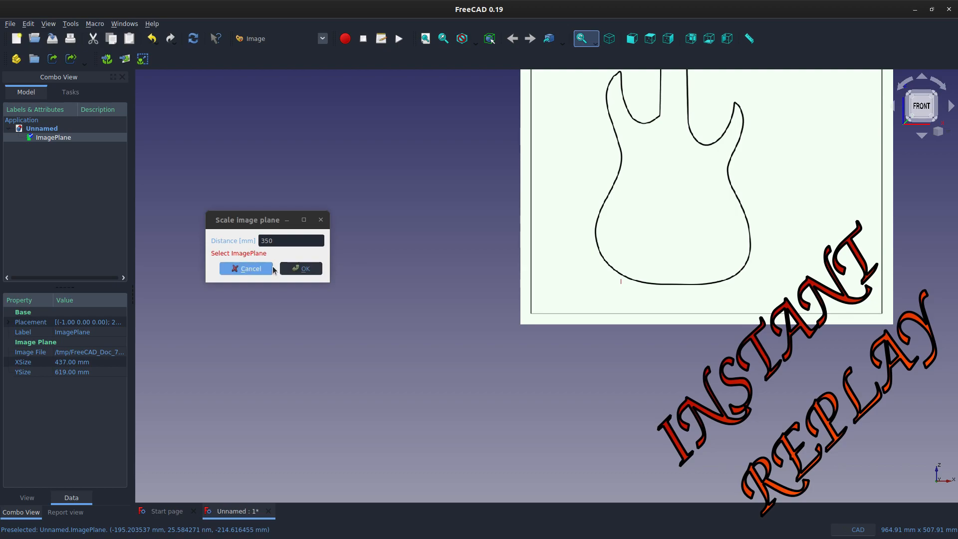
pyautogui.click(301, 268)
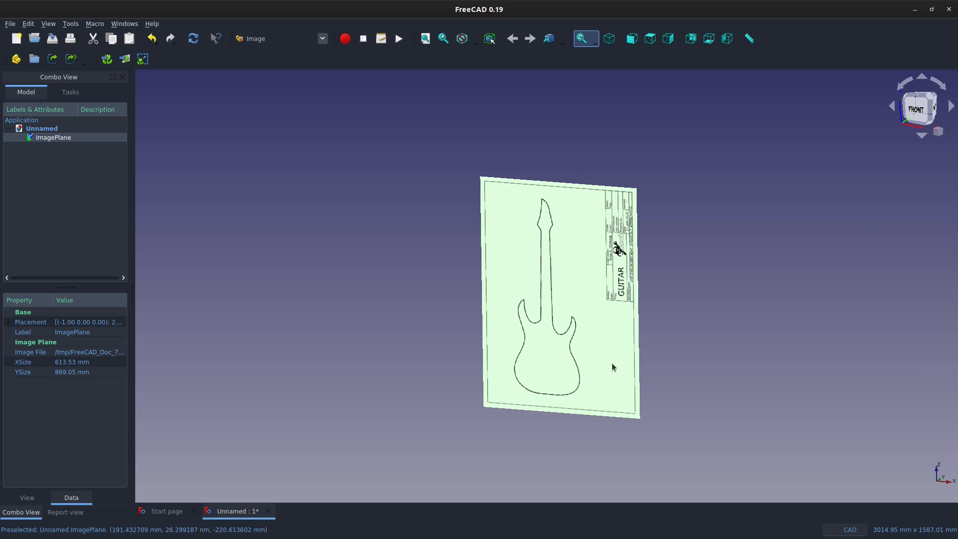
pyautogui.scroll(-2, 612, 363)
pyautogui.scroll(6, 599, 366)
pyautogui.moveTo(600, 366); pyautogui.dragTo(523, 360, button='middle')
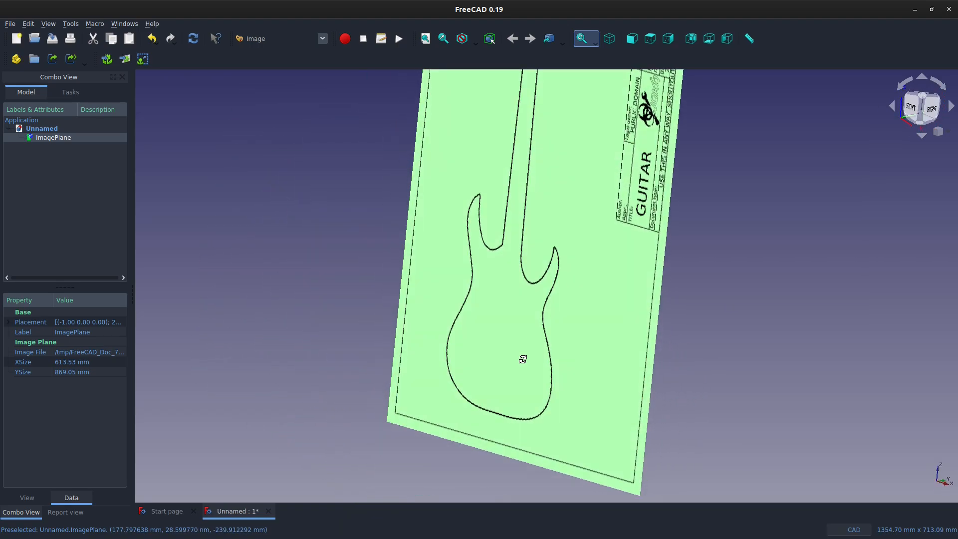
pyautogui.scroll(-3, 527, 365)
pyautogui.scroll(4, 527, 355)
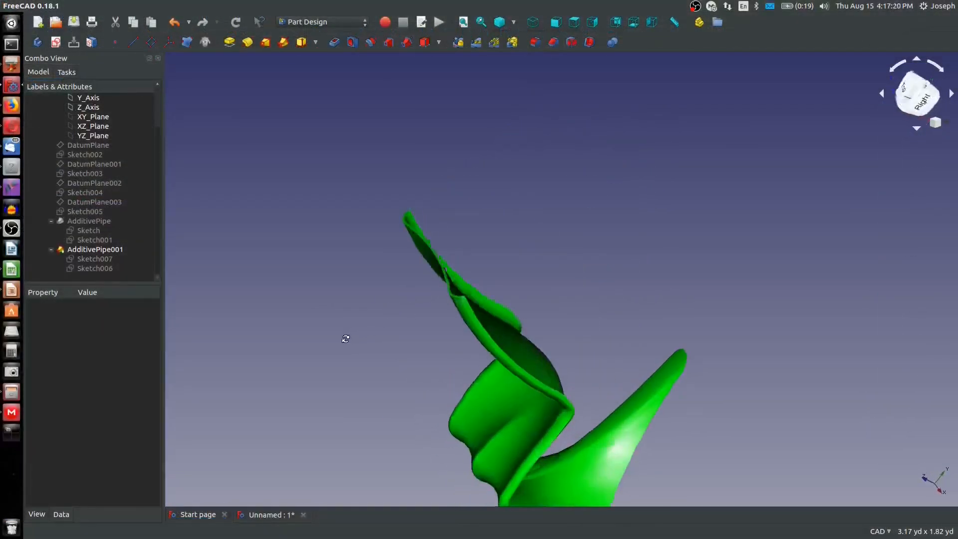
pyautogui.moveTo(342, 337); pyautogui.dragTo(509, 241, button='middle')
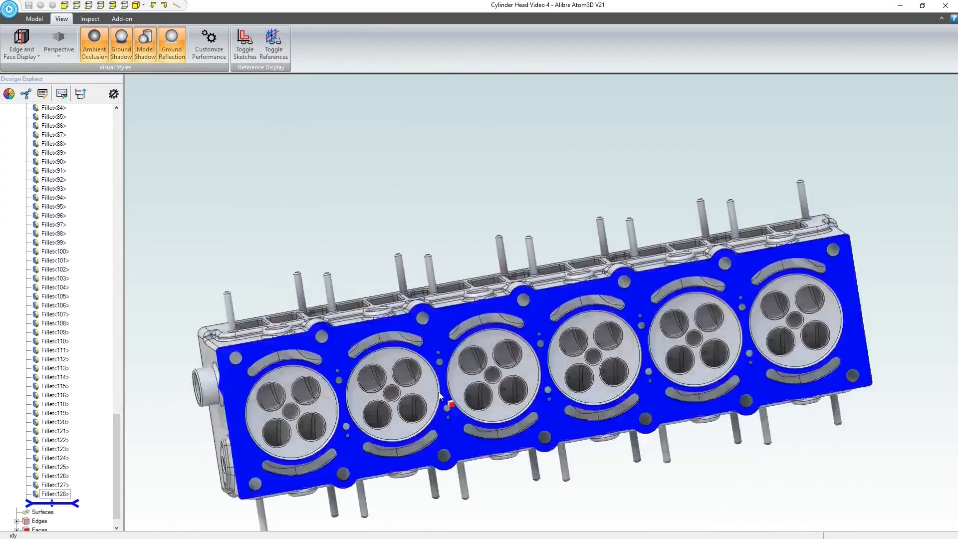
pyautogui.scroll(2, 501, 439)
pyautogui.scroll(-1, 509, 330)
pyautogui.moveTo(505, 306); pyautogui.dragTo(601, 302, button='middle')
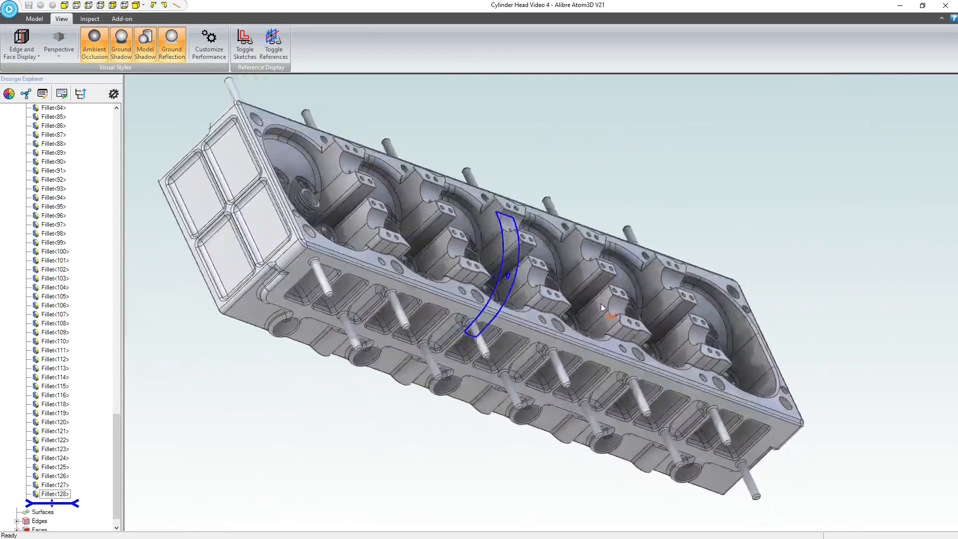